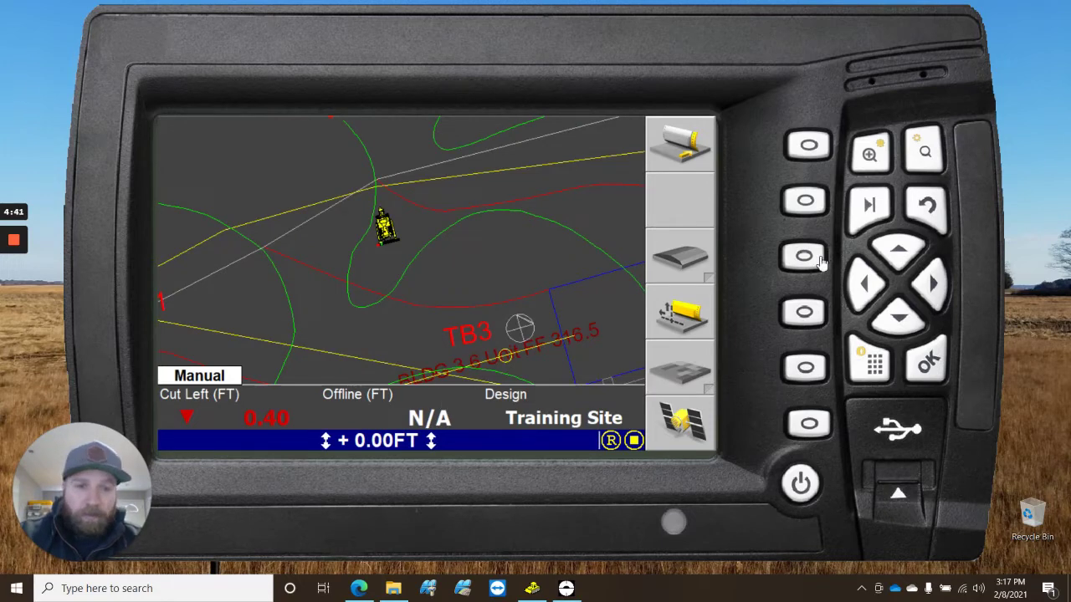
Zoom the map in two steps and back out one around the dozer, keeping TB3 in view.
click(884, 163)
click(884, 162)
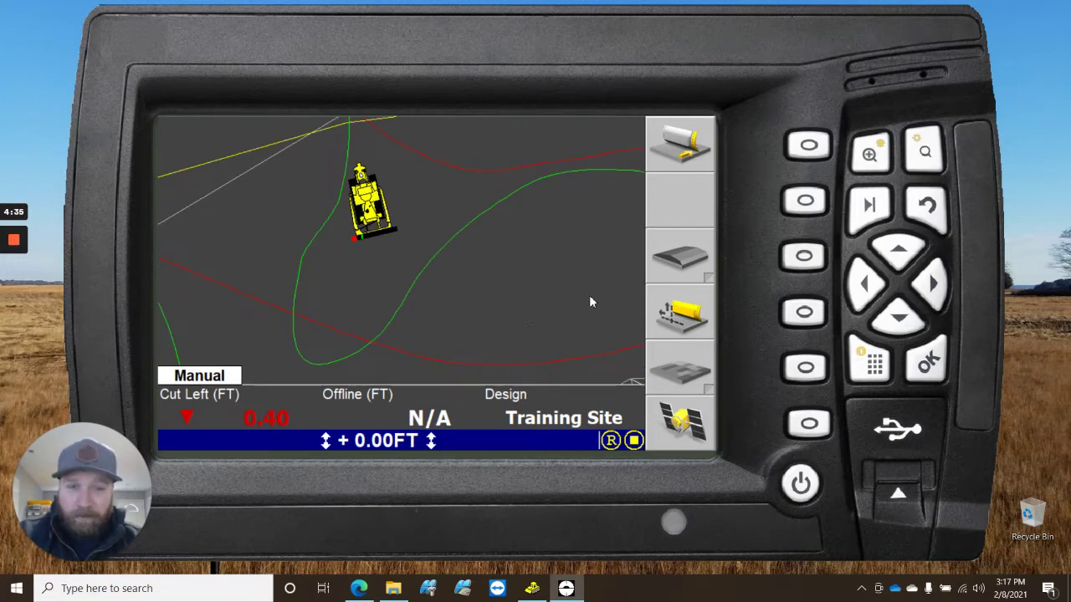
click(924, 152)
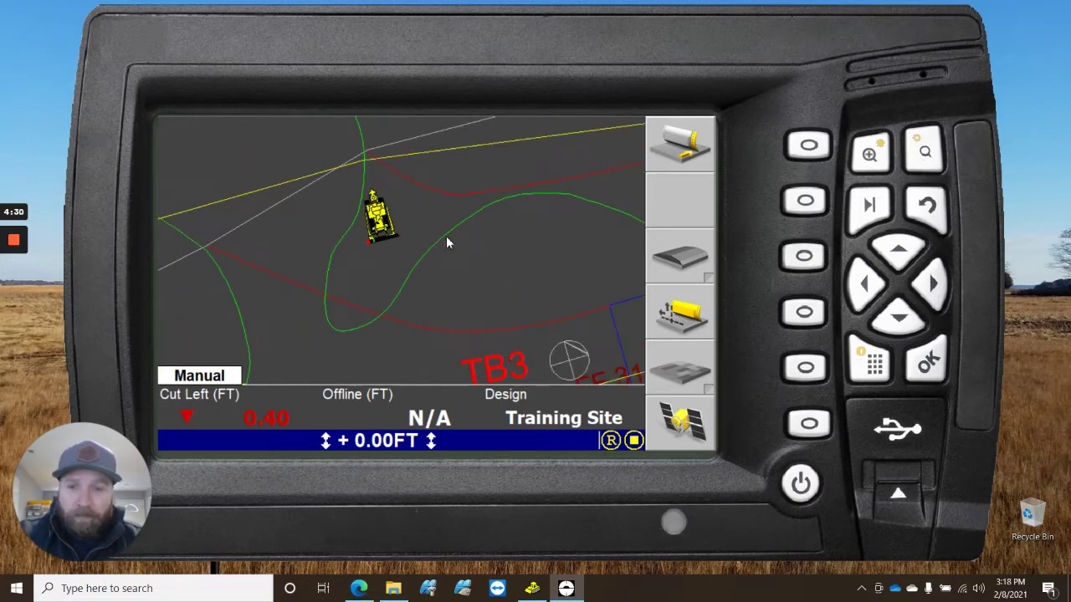
Drive the dozer forward a short distance in MCGSim, stop it, and return to the display.
click(532, 588)
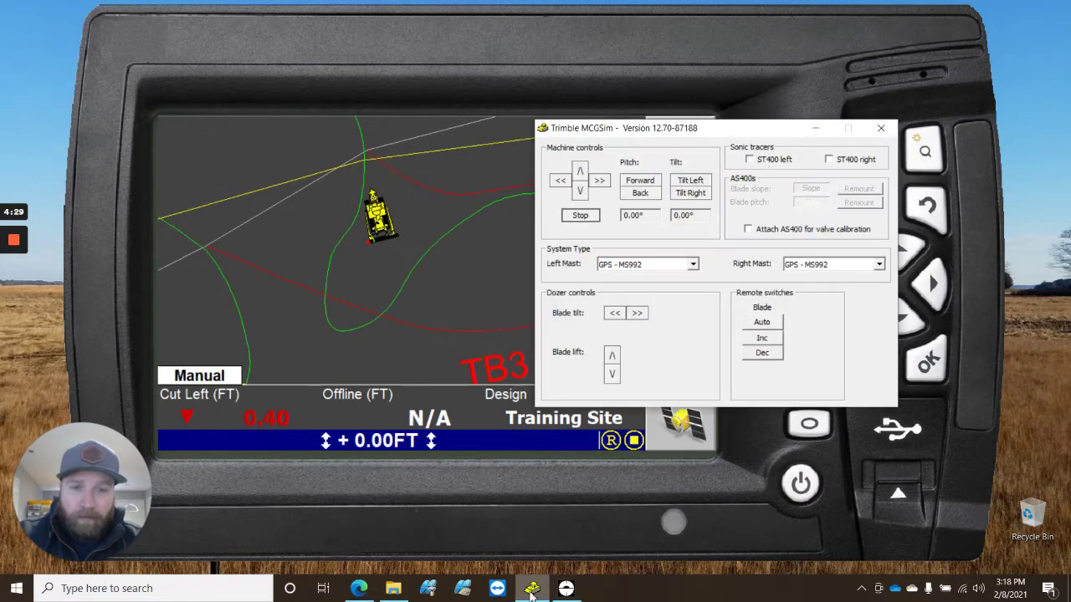
click(581, 173)
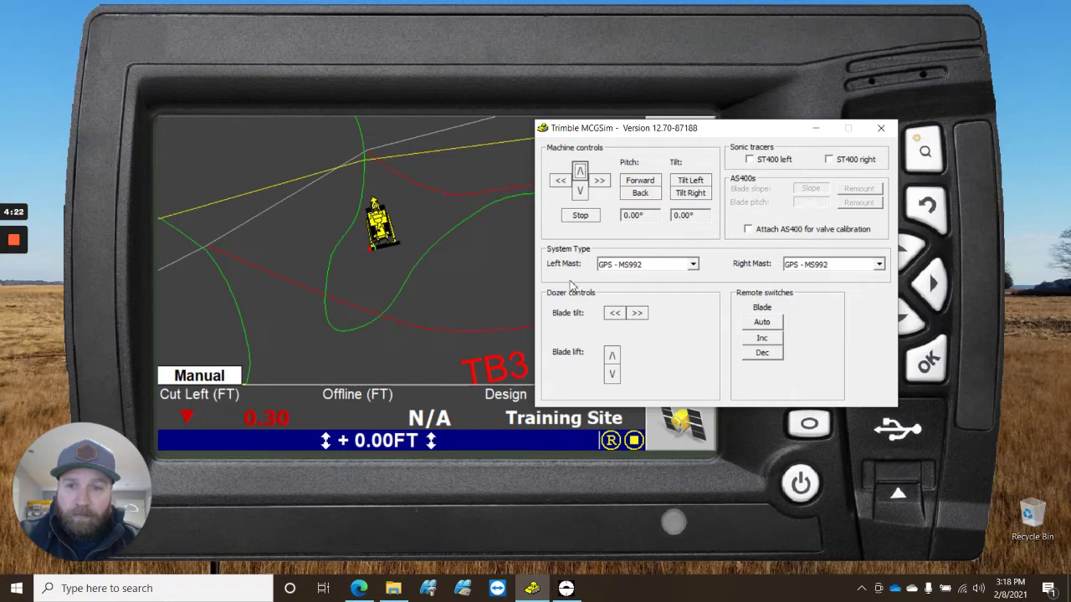
click(583, 216)
click(502, 298)
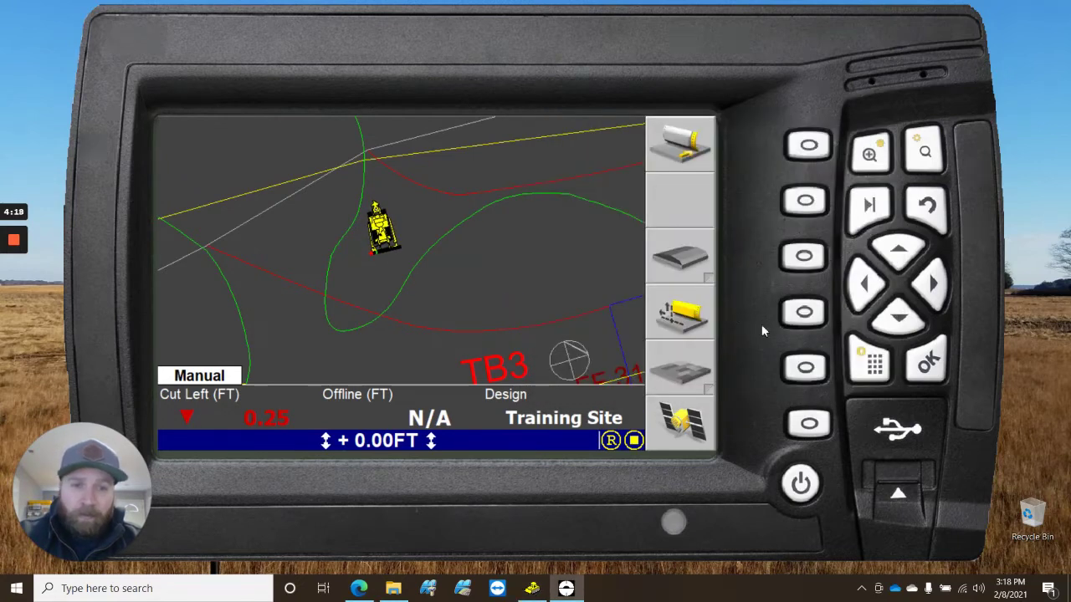
Record point 2 at the dozer's new position.
click(806, 370)
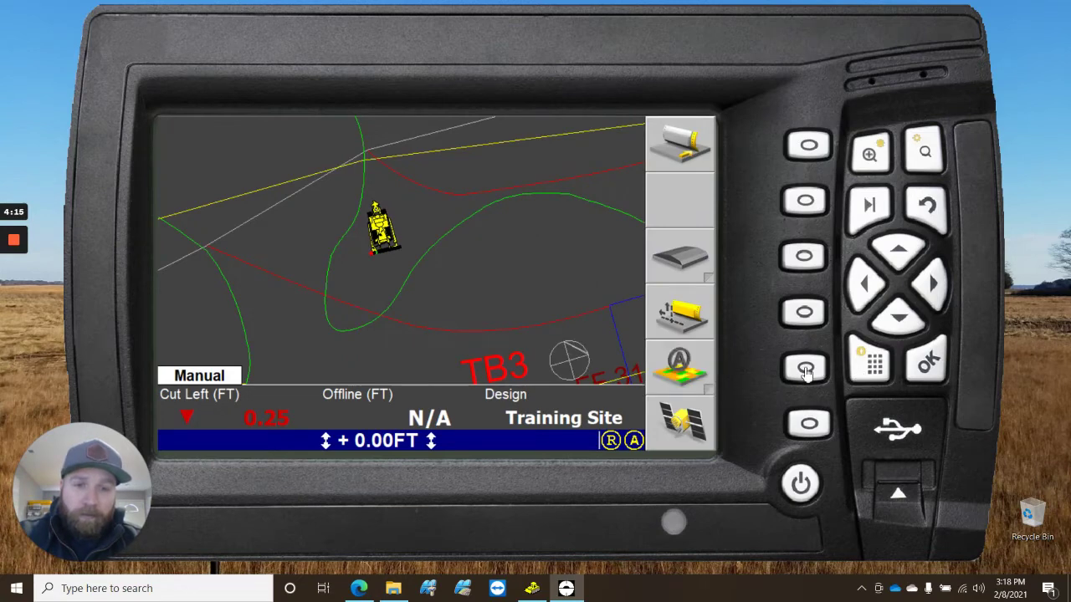
click(806, 369)
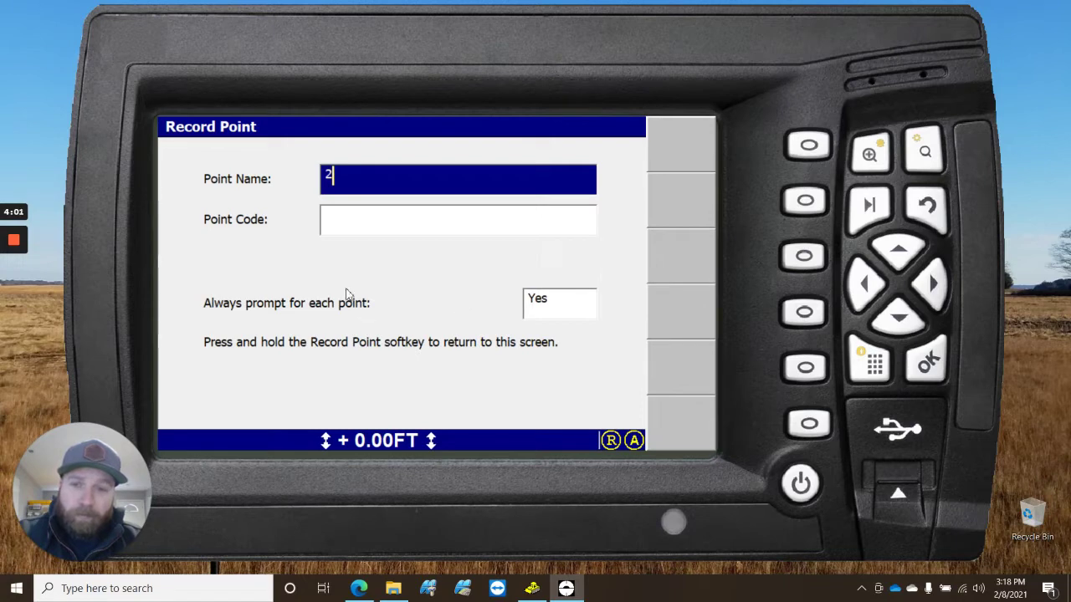
click(923, 365)
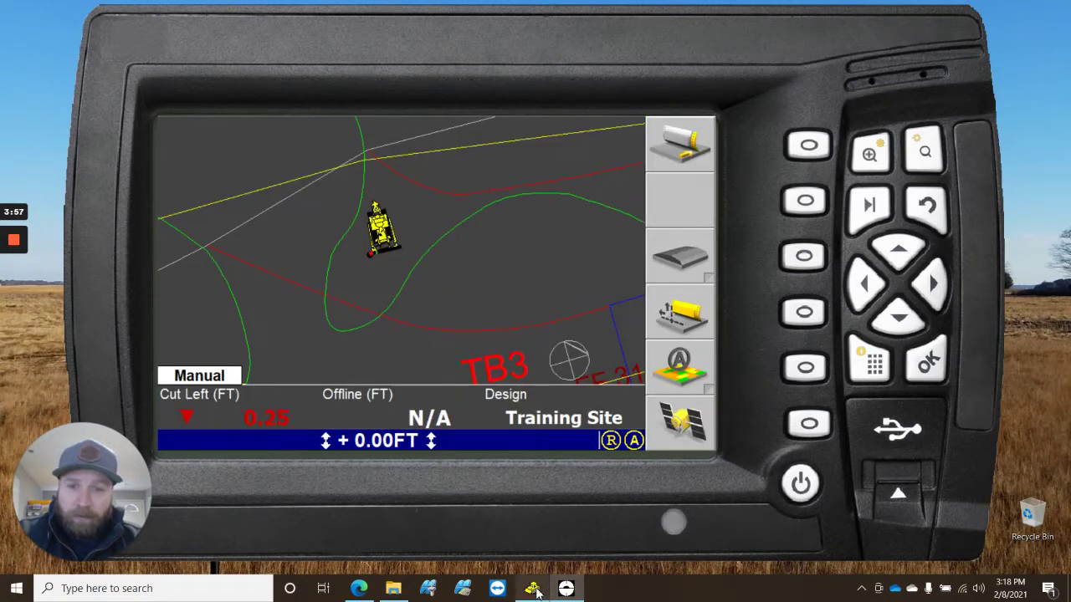
Reverse the dozer in MCGSim just past point 2, stop it, and return to the display.
click(538, 537)
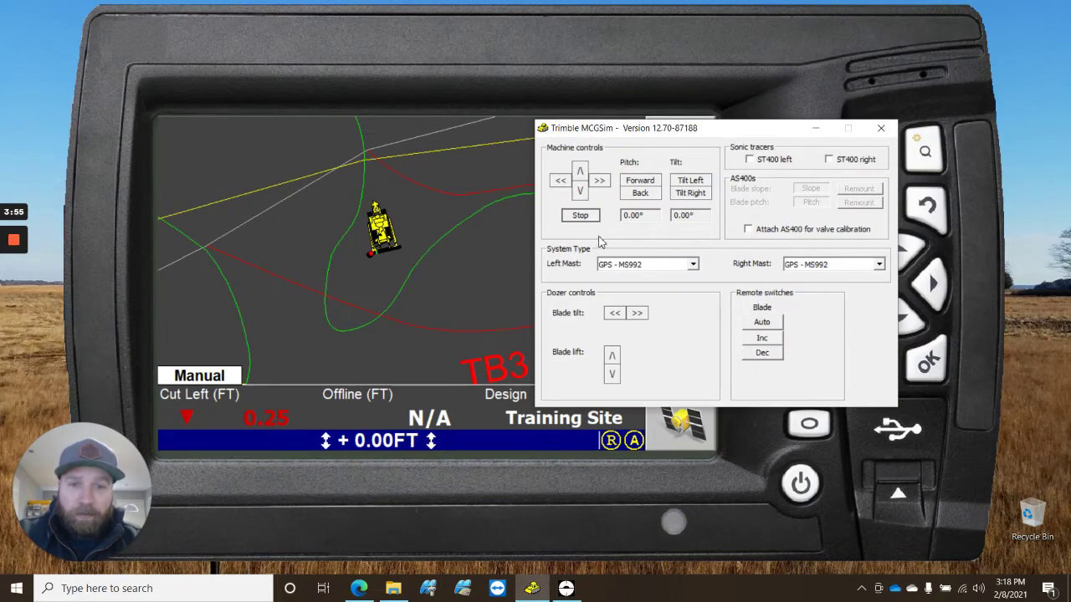
click(579, 191)
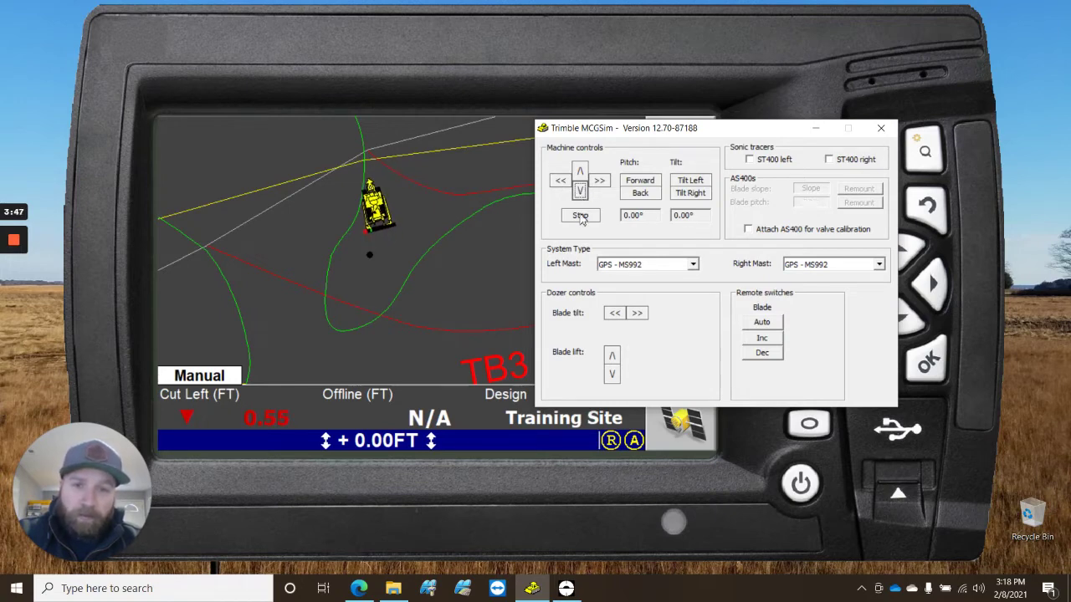
click(580, 216)
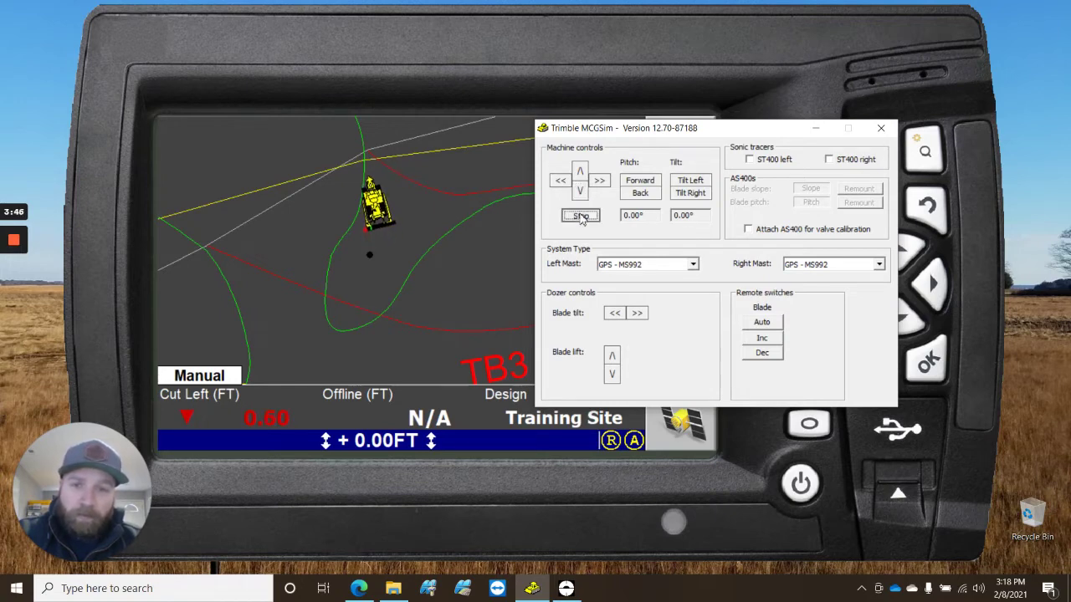
click(514, 230)
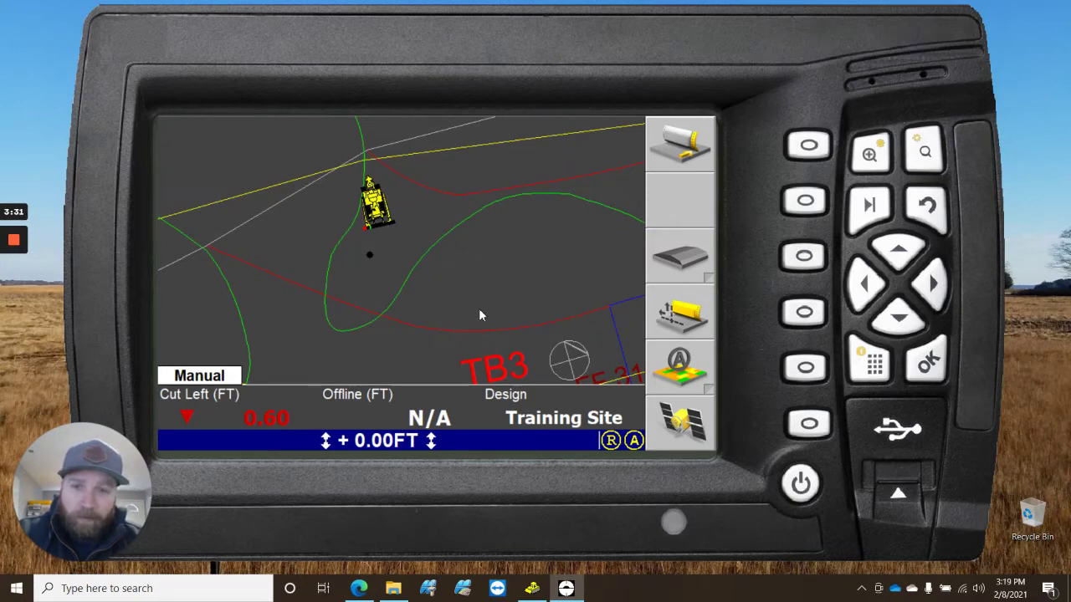
click(868, 368)
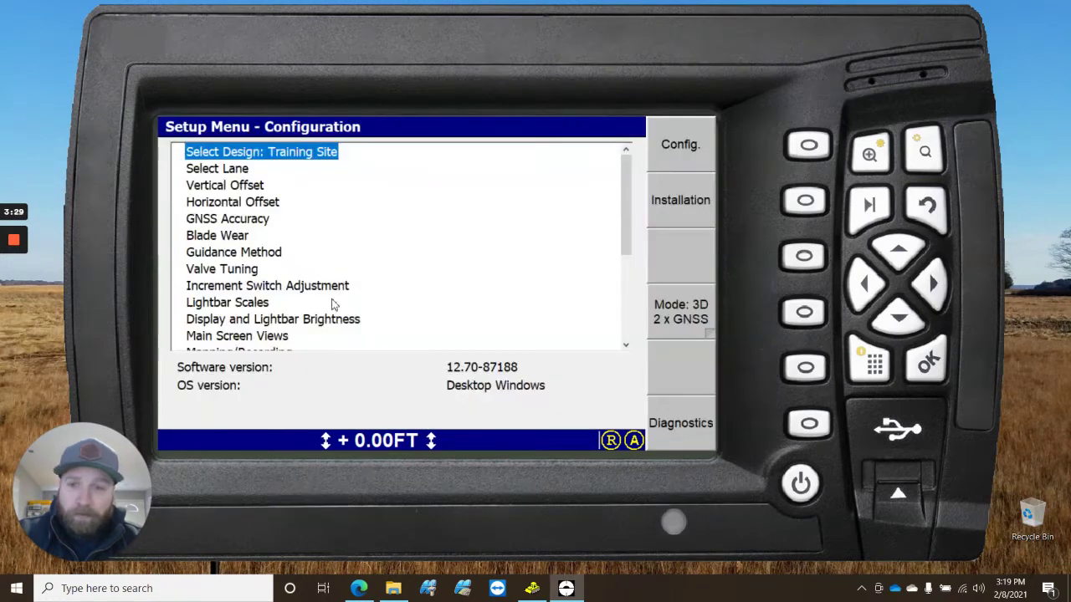
scroll(301, 251, down, 4)
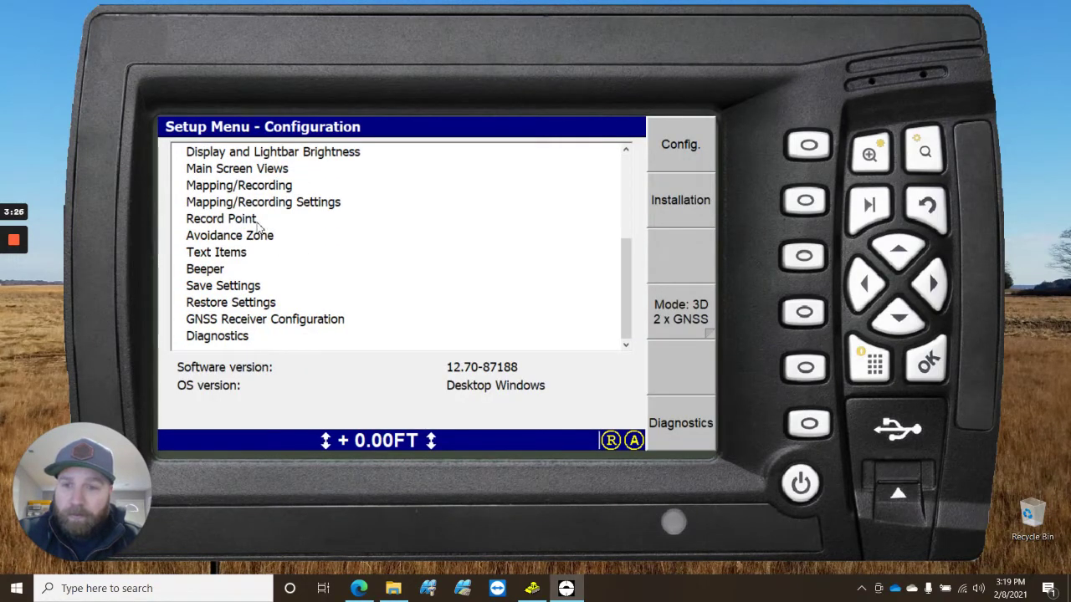
click(223, 219)
click(910, 362)
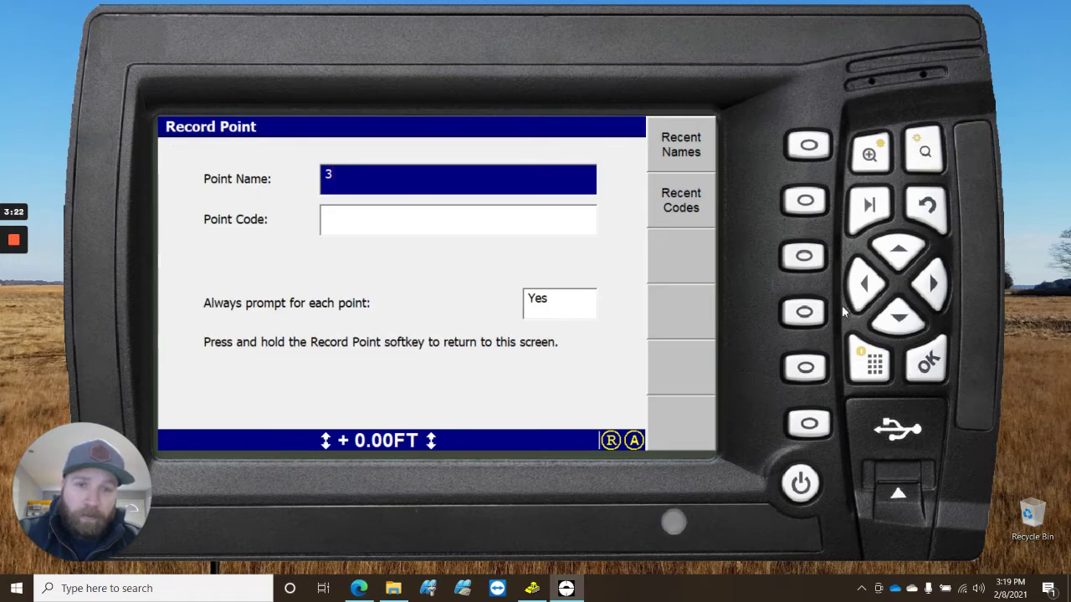
click(925, 370)
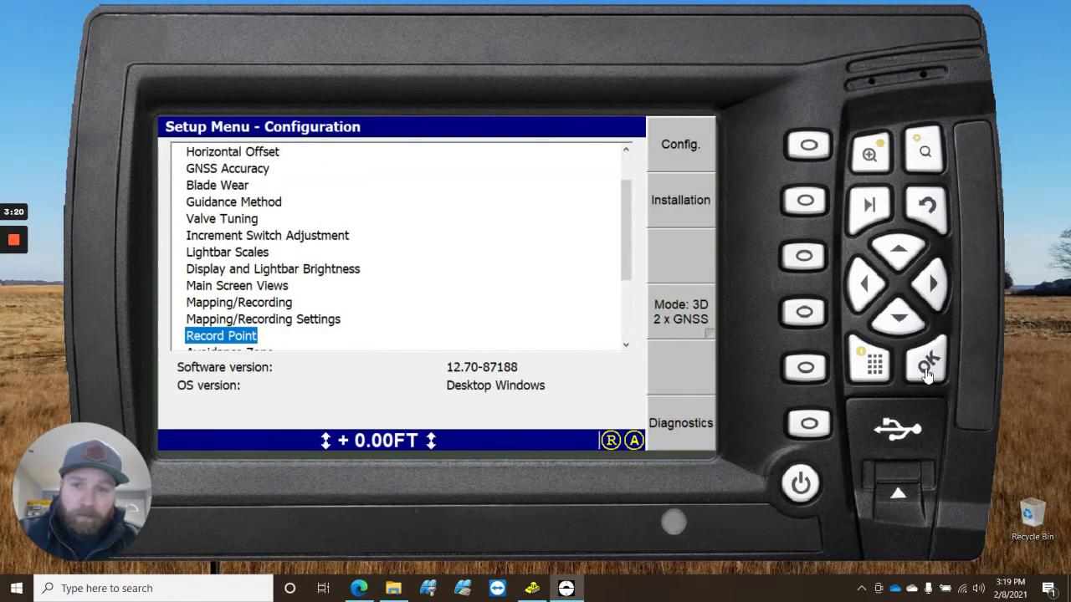
click(922, 209)
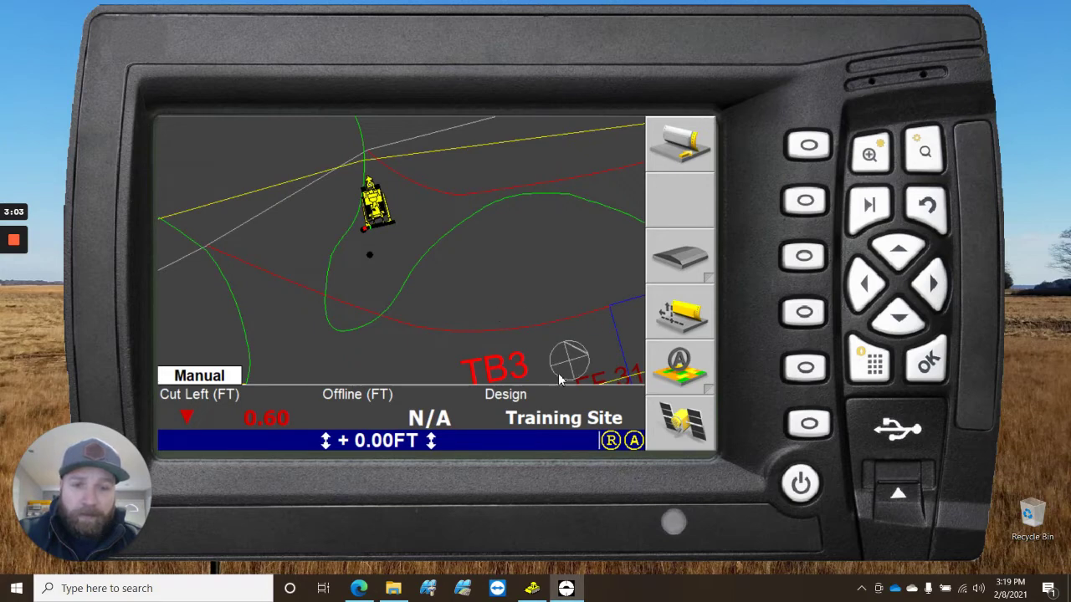
Insert the USB drive, copy the control box data to it, and open the MCGData-CB460-trmb_(V12.70) folder.
click(893, 430)
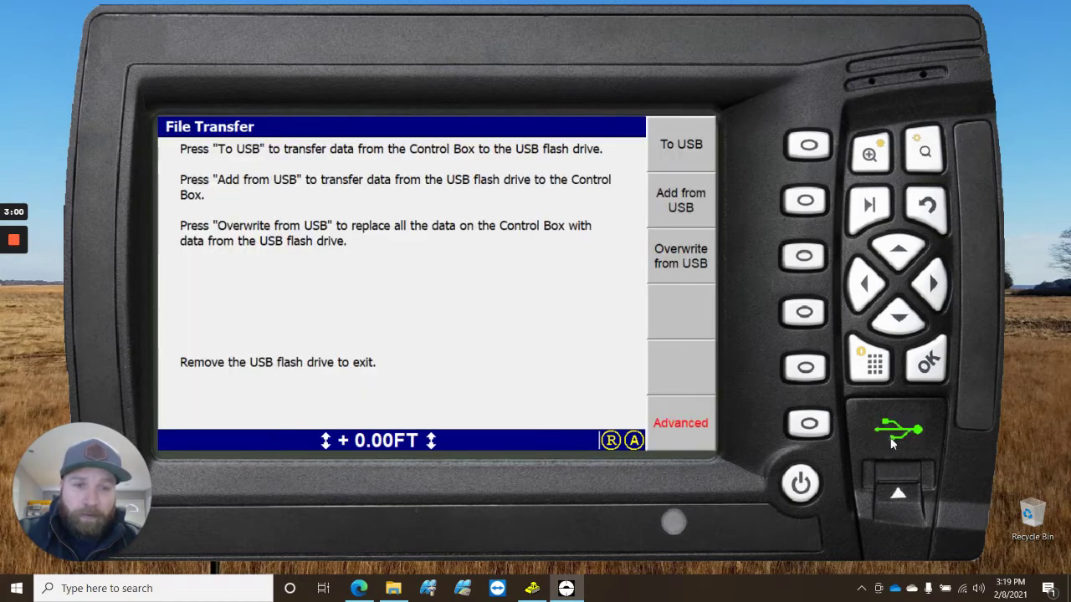
click(808, 147)
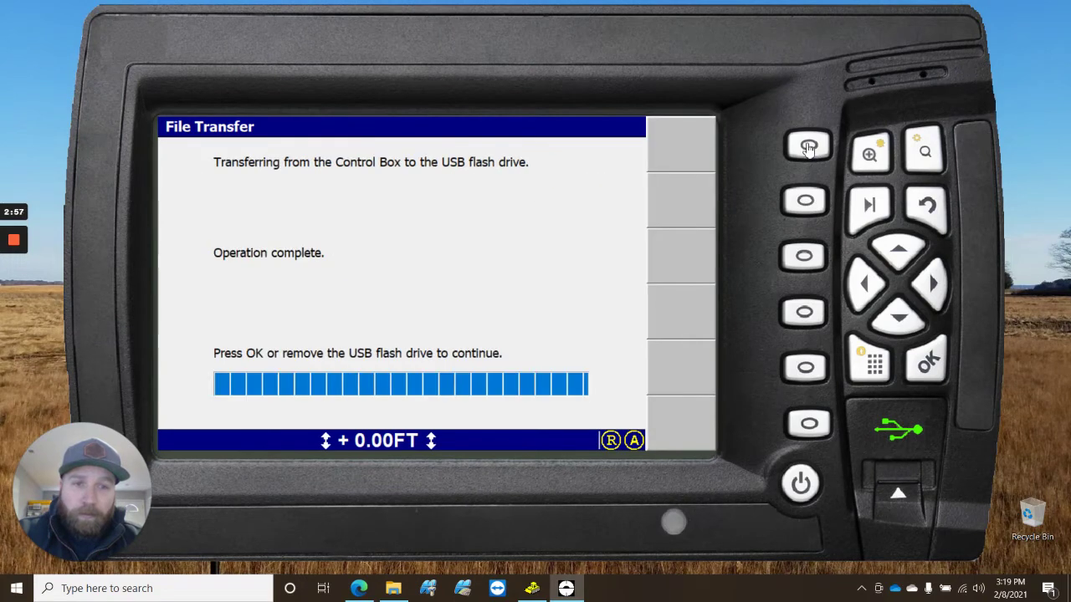
click(942, 376)
click(394, 589)
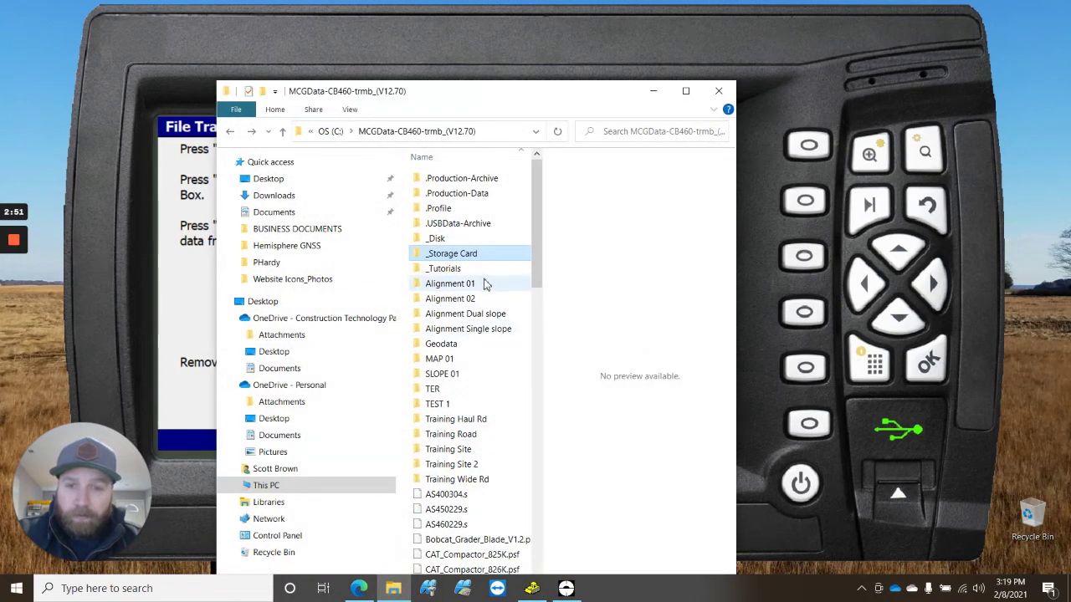
Browse _Storage Card > Machine Control Data > DOZER DUAL FIXED > Training Site.
double_click(471, 262)
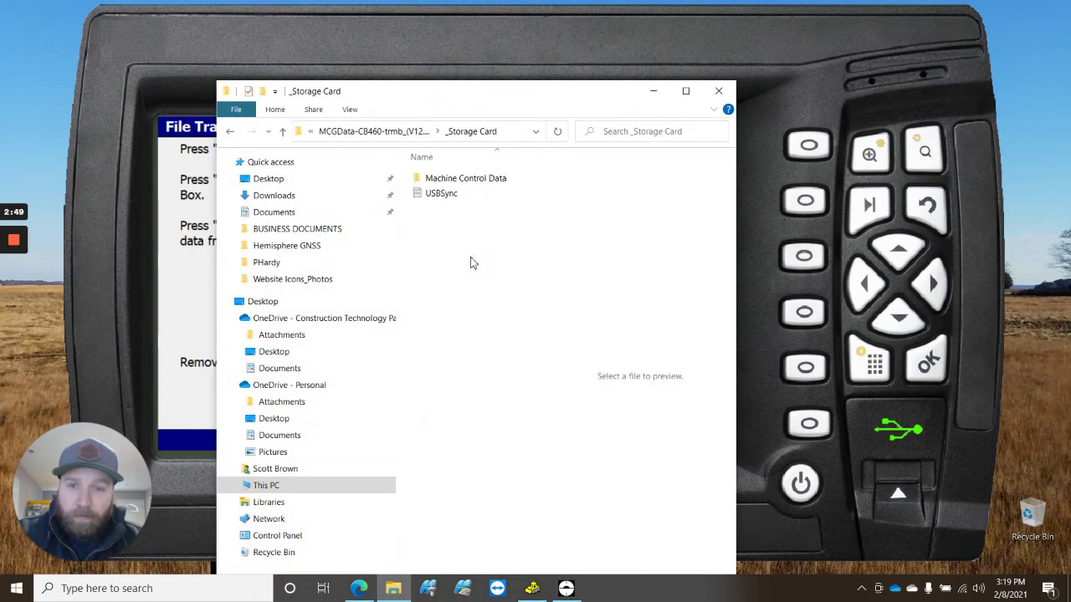
click(478, 184)
double_click(478, 184)
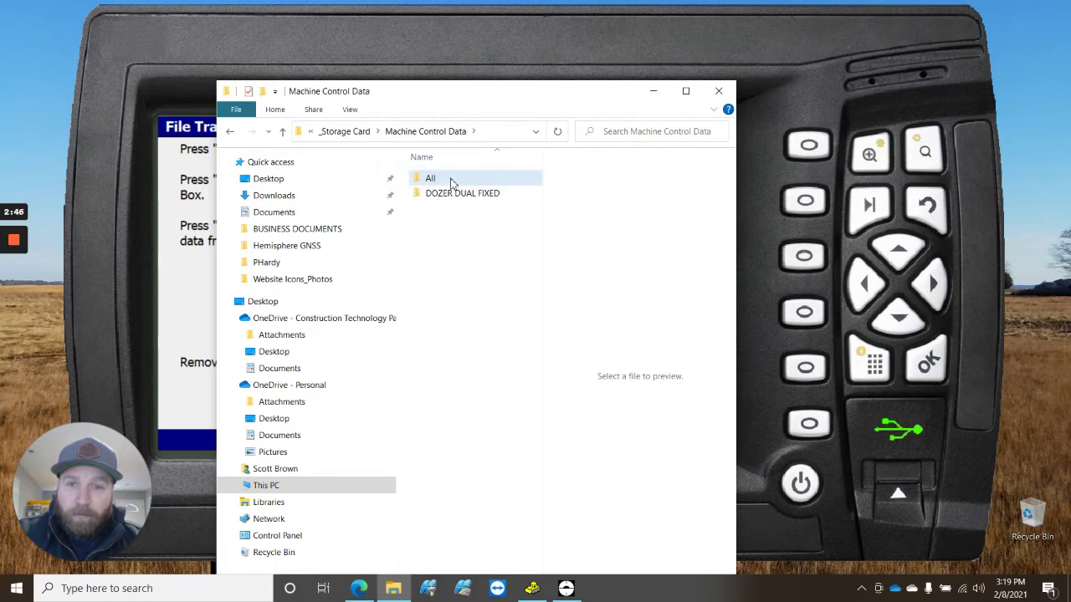
double_click(446, 182)
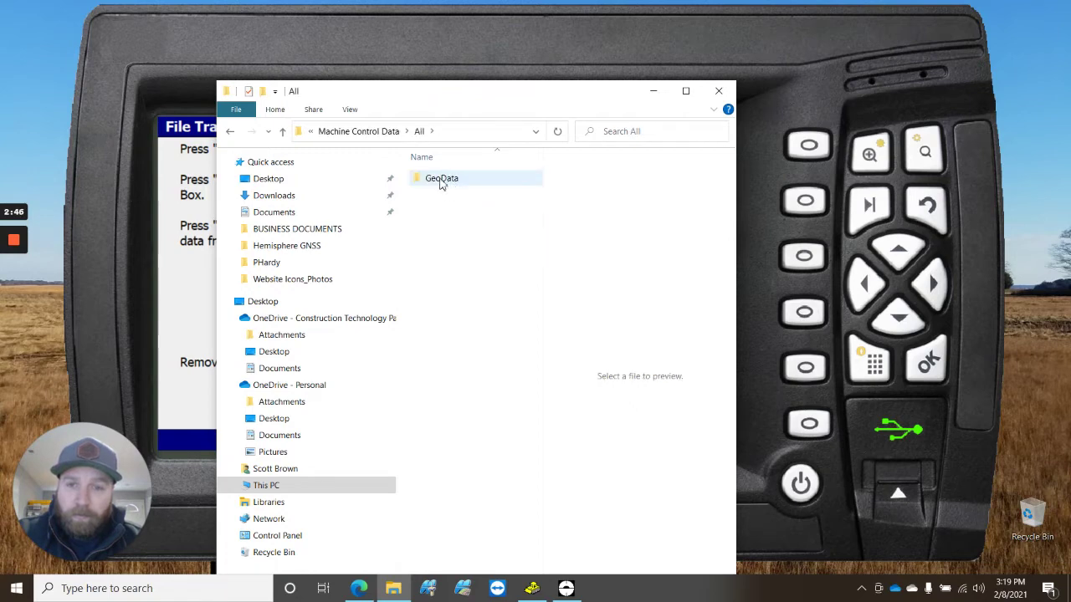
click(230, 131)
double_click(482, 196)
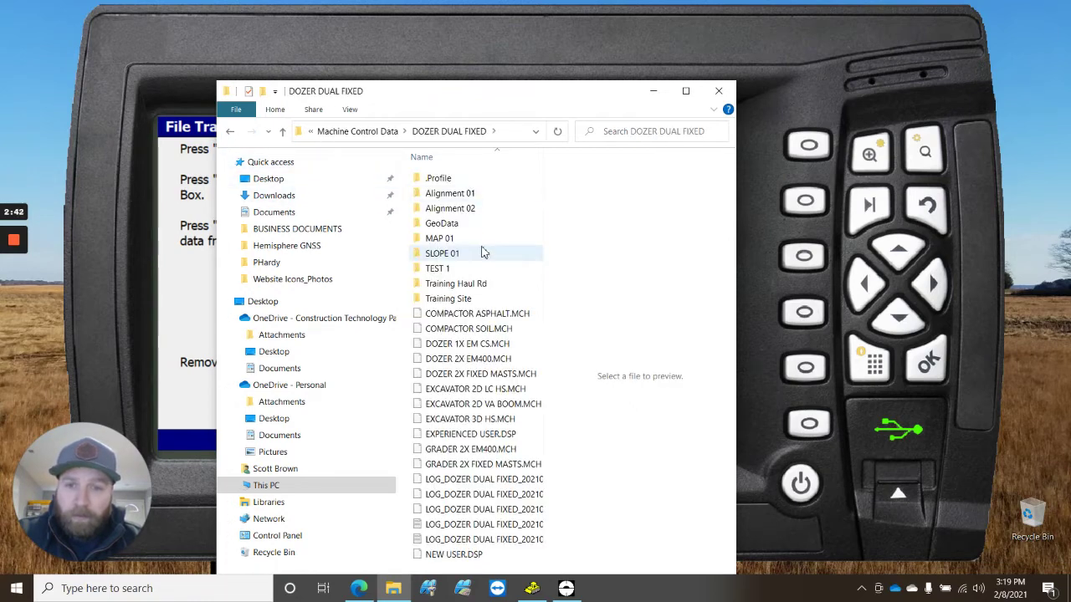
double_click(472, 297)
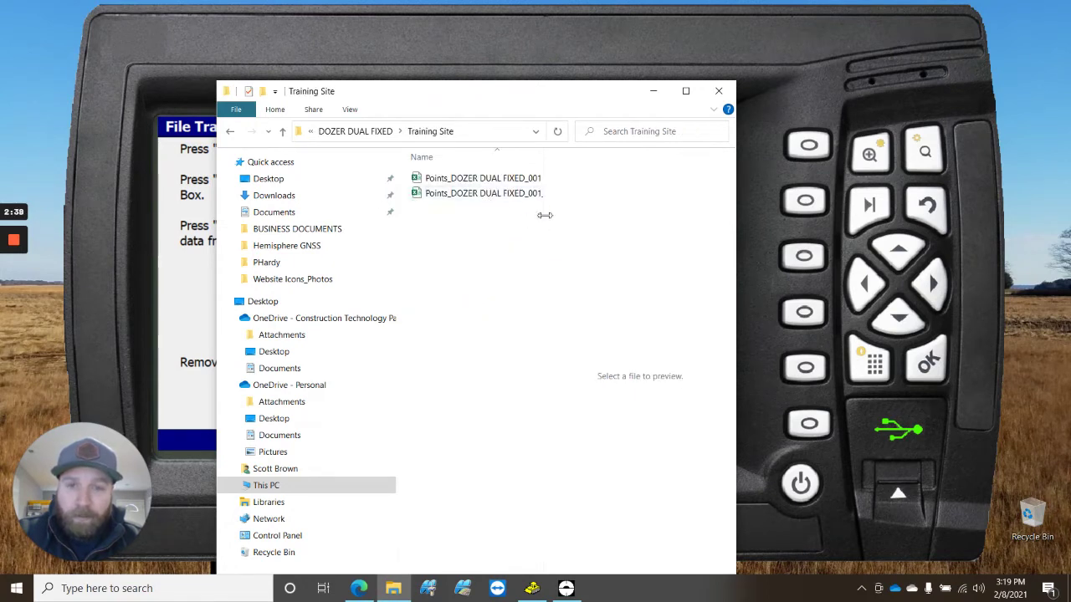
Preview both exported Points CSV files' coordinate rows, then minimize File Explorer.
click(499, 195)
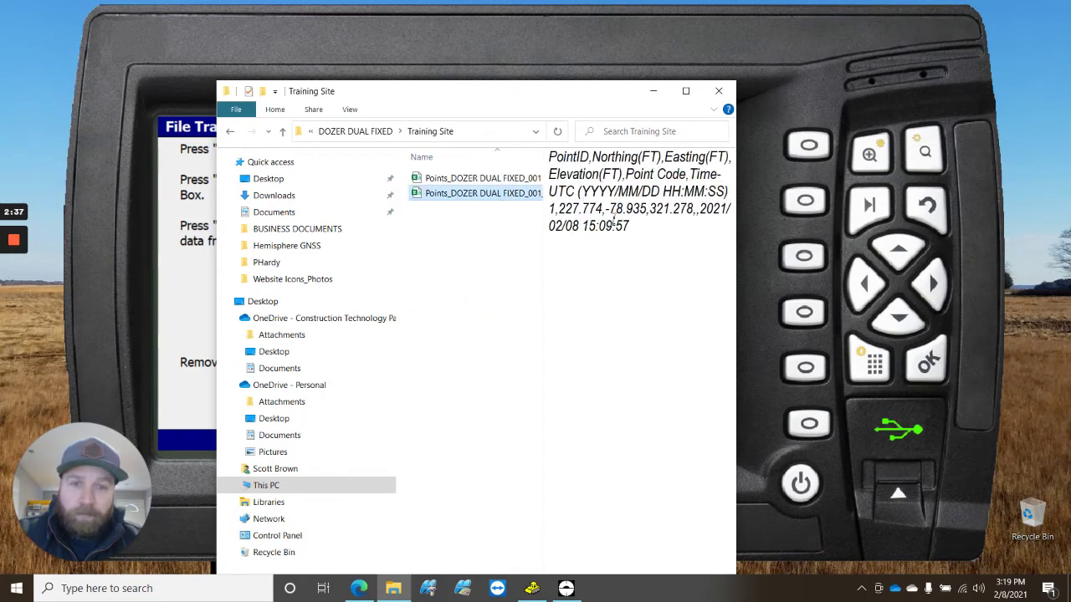
key(Up)
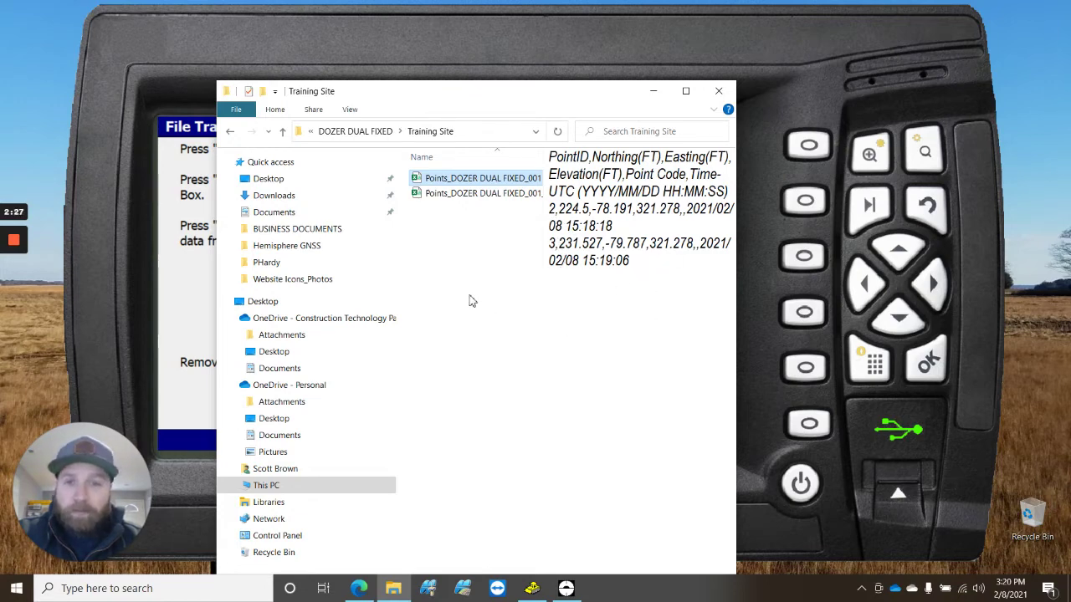
click(660, 92)
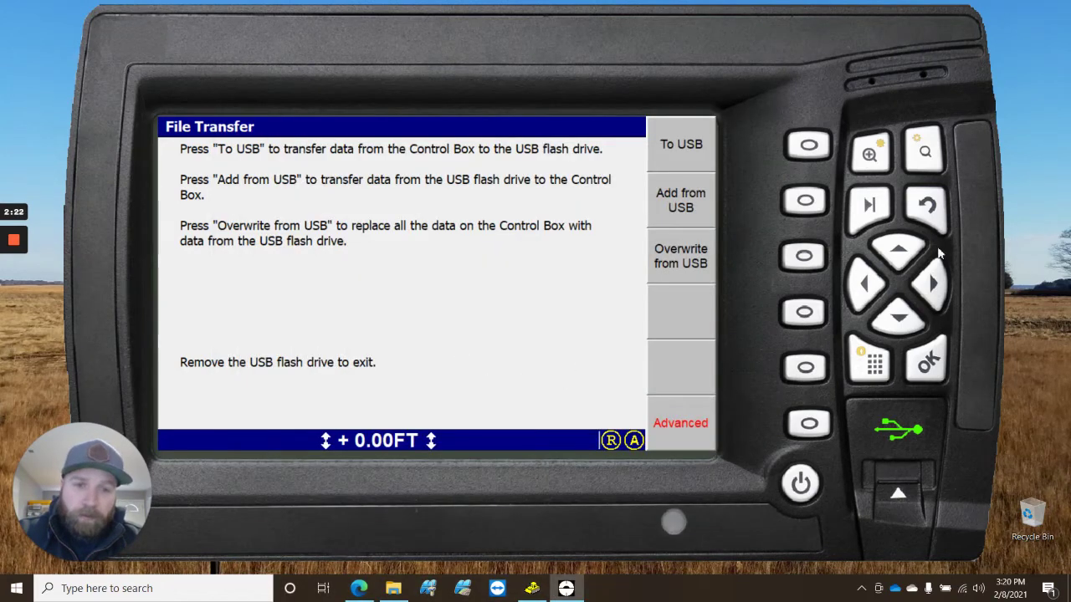
Exit File Transfer with the USB key, returning to the Training Site dozer map.
click(896, 429)
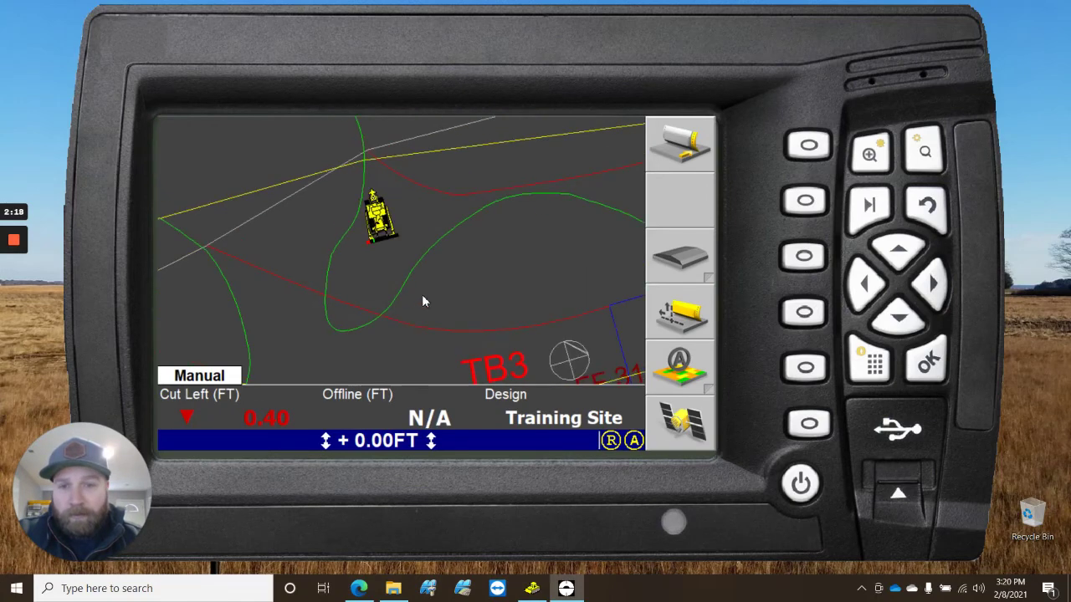
scroll(420, 294, up, 1)
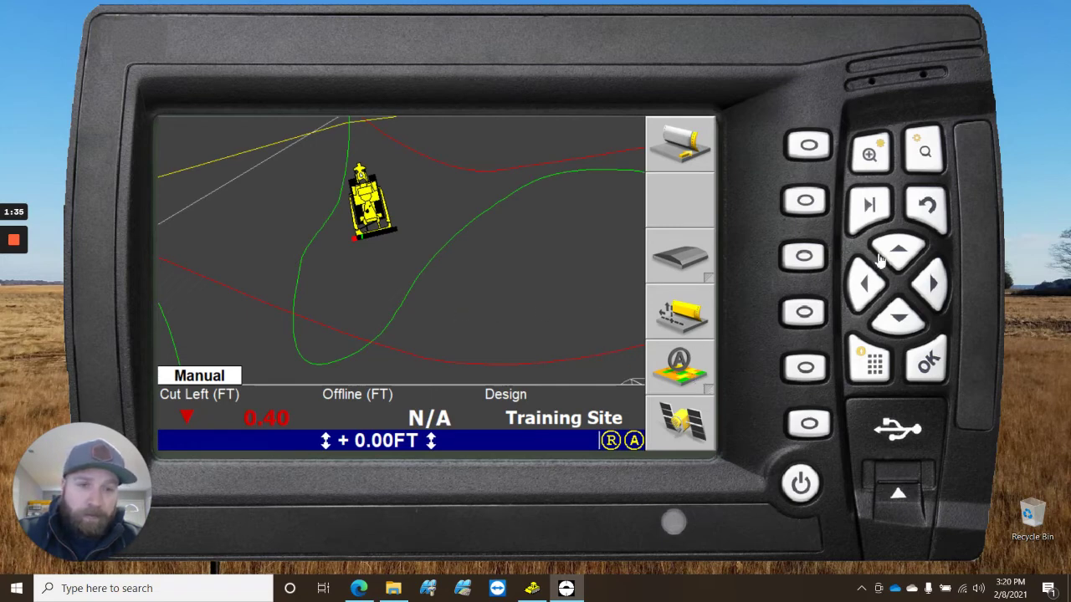
click(803, 261)
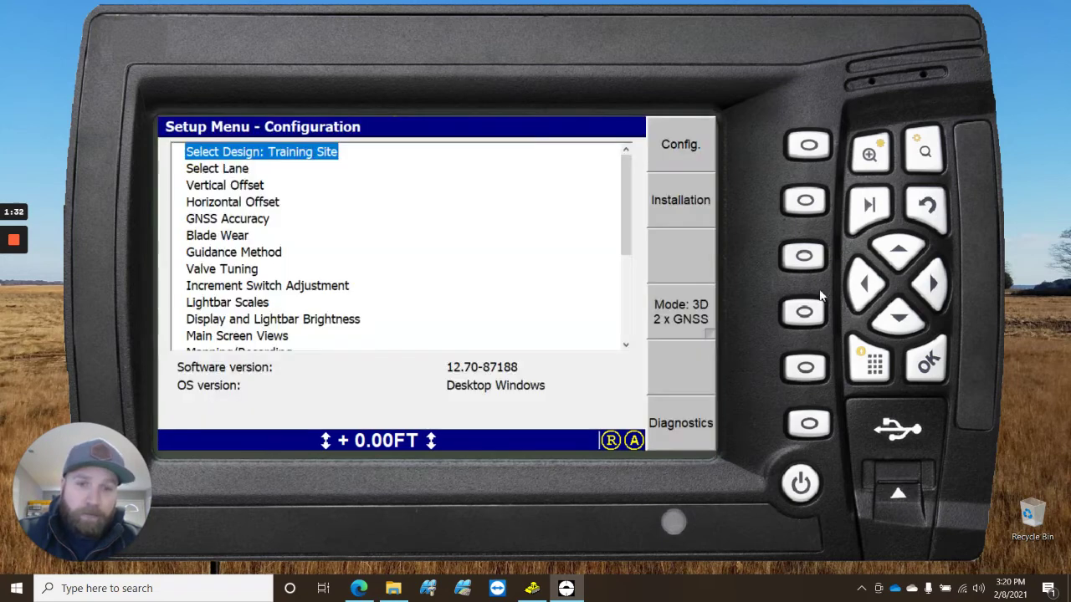
click(805, 201)
click(905, 320)
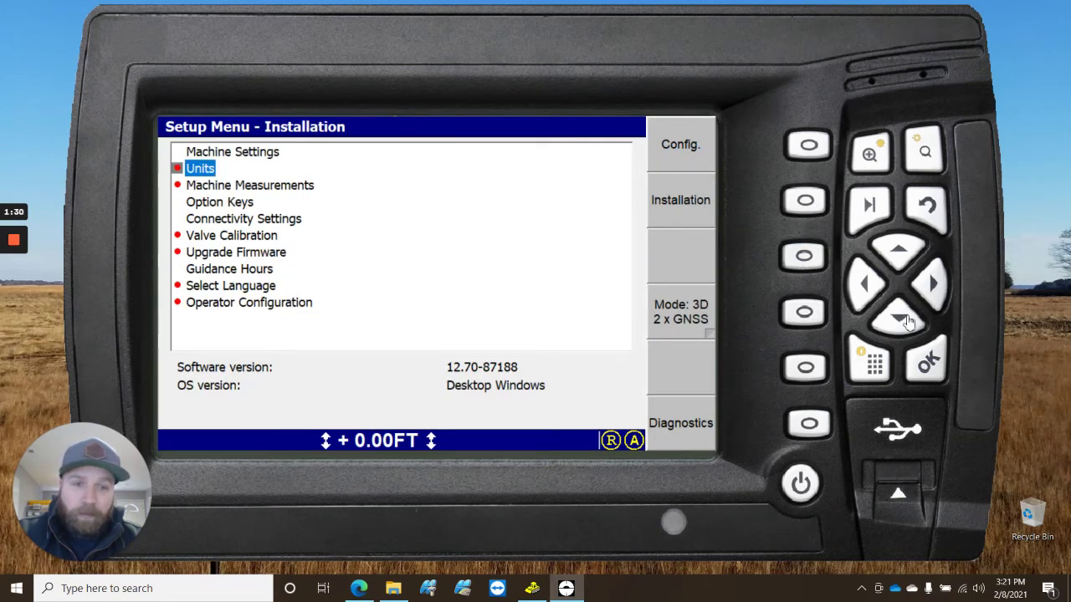
click(908, 321)
click(908, 321)
click(907, 321)
click(908, 321)
click(908, 321)
click(930, 365)
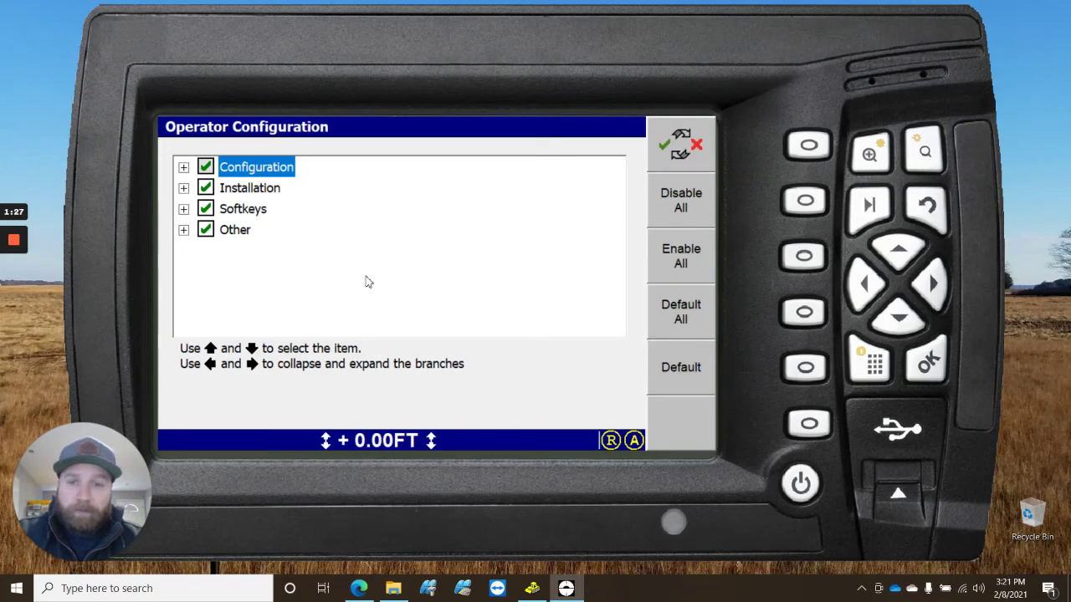
click(201, 234)
click(929, 283)
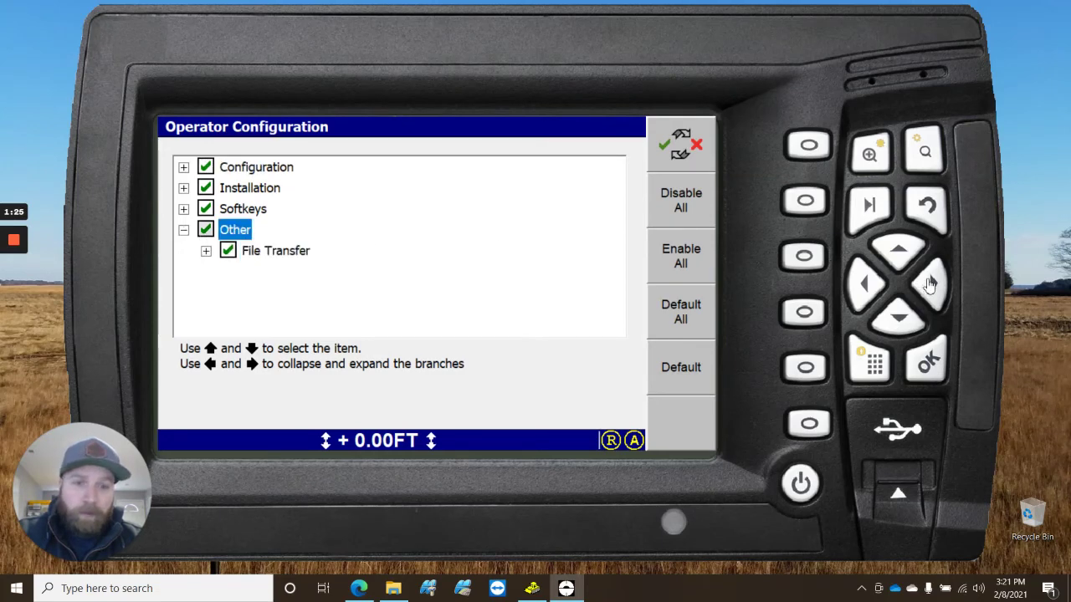
click(892, 316)
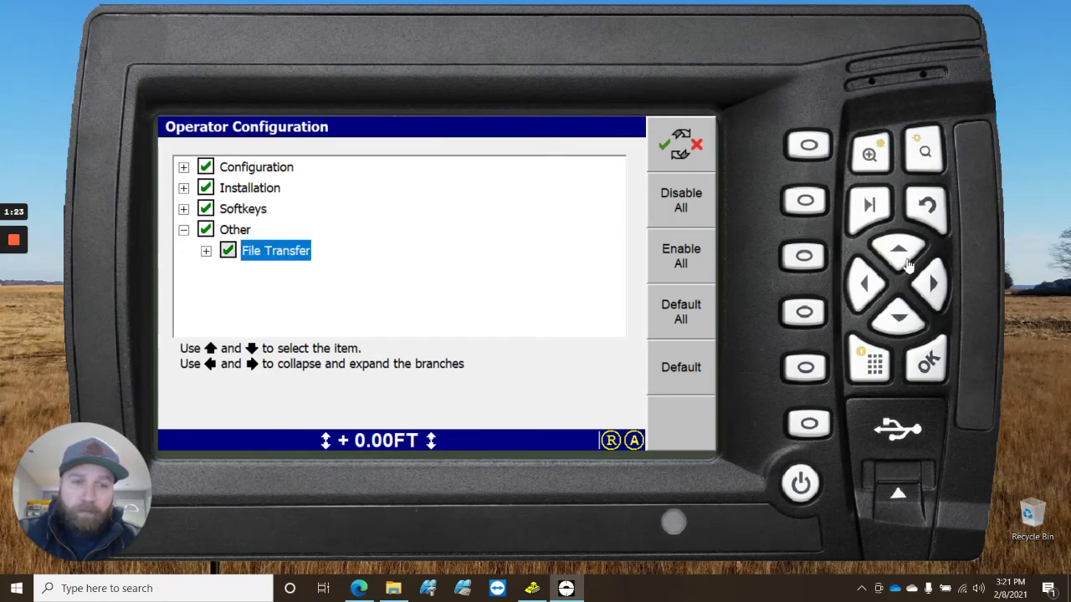
click(906, 261)
click(907, 261)
click(926, 284)
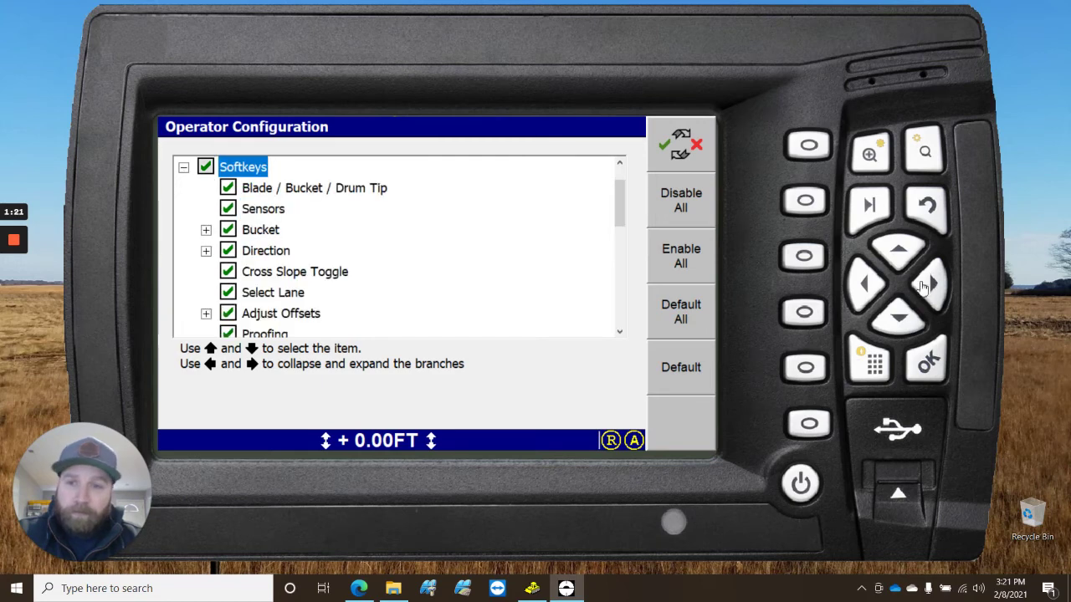
click(895, 323)
click(895, 323)
click(895, 323)
click(897, 323)
click(896, 323)
click(900, 323)
click(900, 323)
click(900, 323)
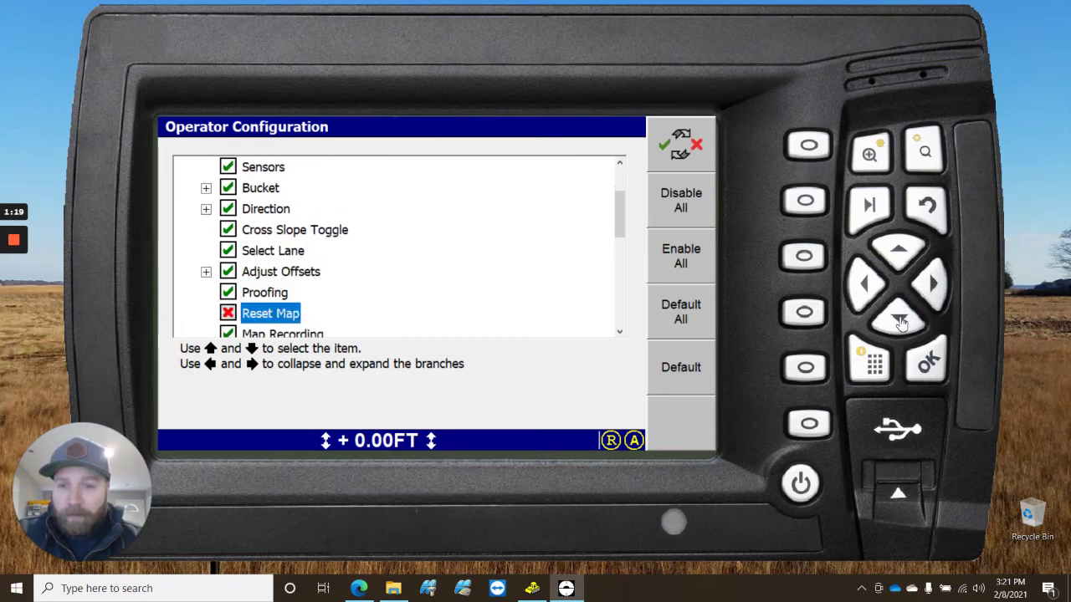
double_click(900, 322)
triple_click(900, 322)
triple_click(900, 323)
triple_click(900, 323)
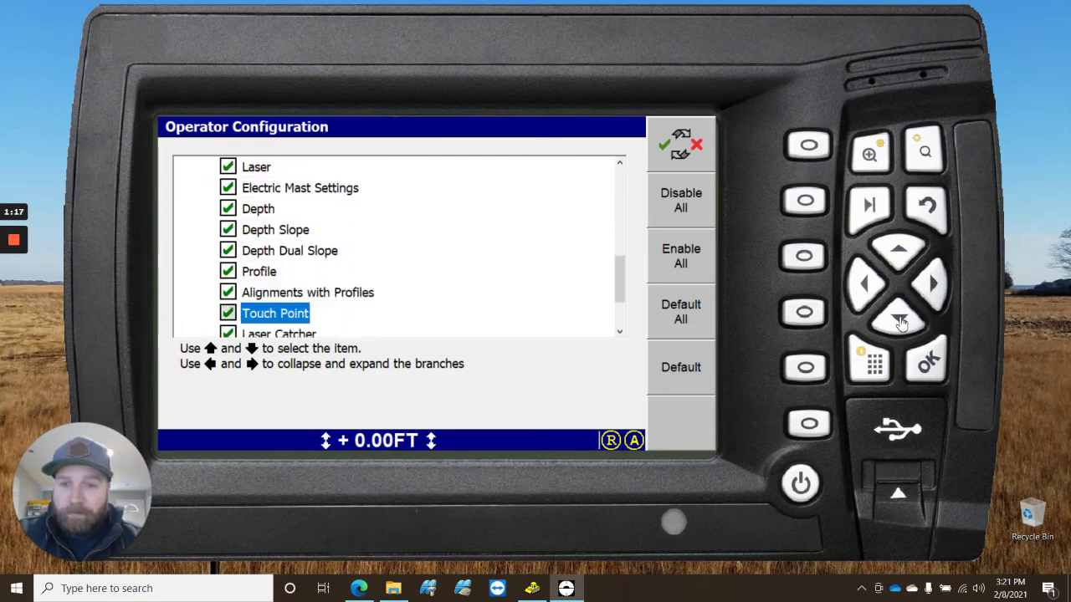
triple_click(900, 323)
triple_click(903, 263)
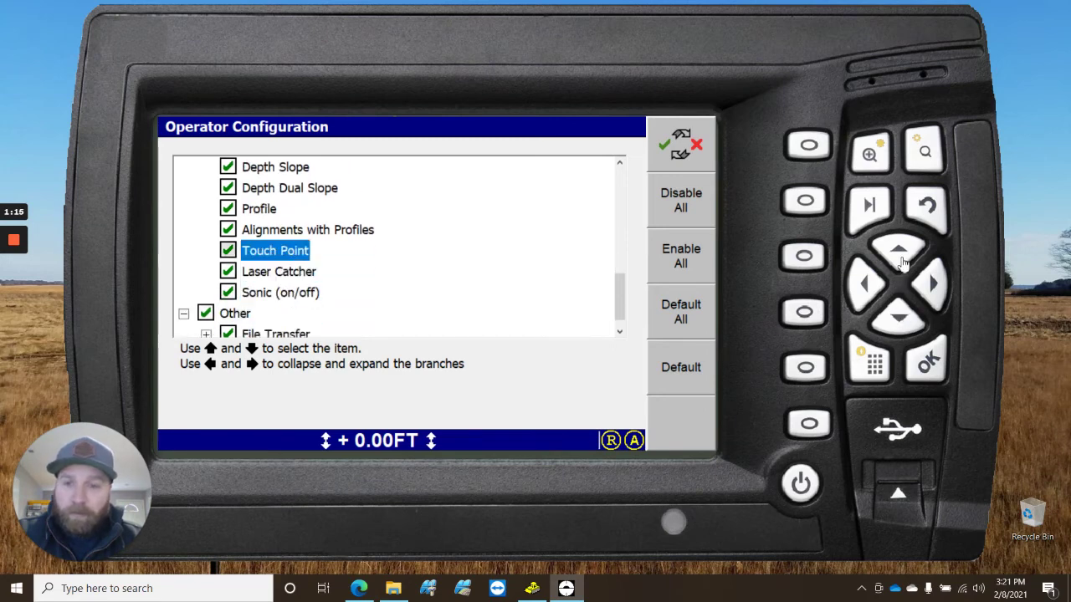
triple_click(904, 262)
triple_click(904, 262)
double_click(903, 263)
triple_click(903, 263)
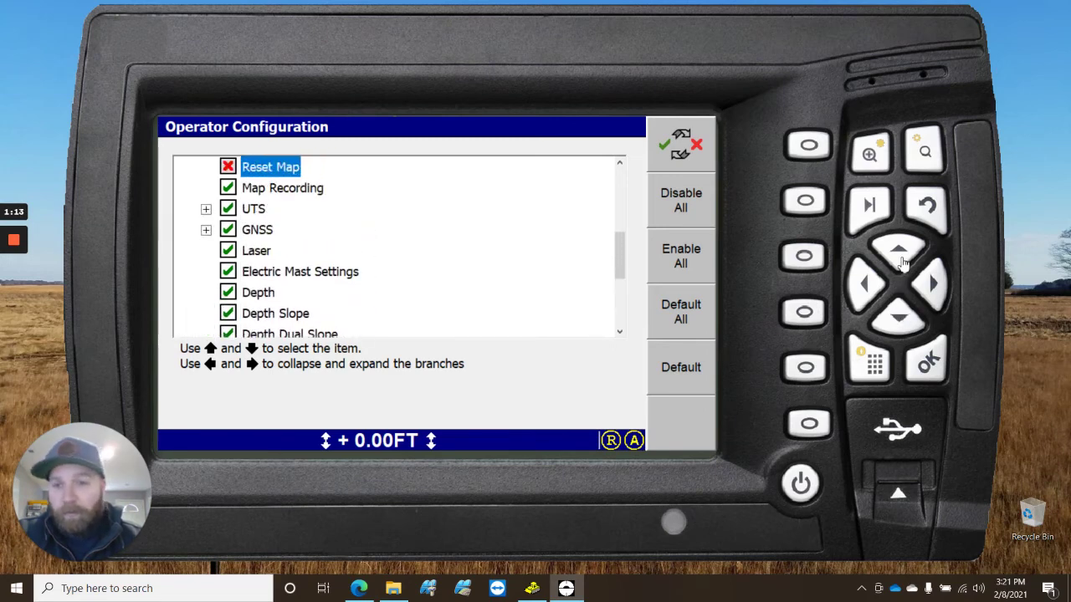
triple_click(903, 263)
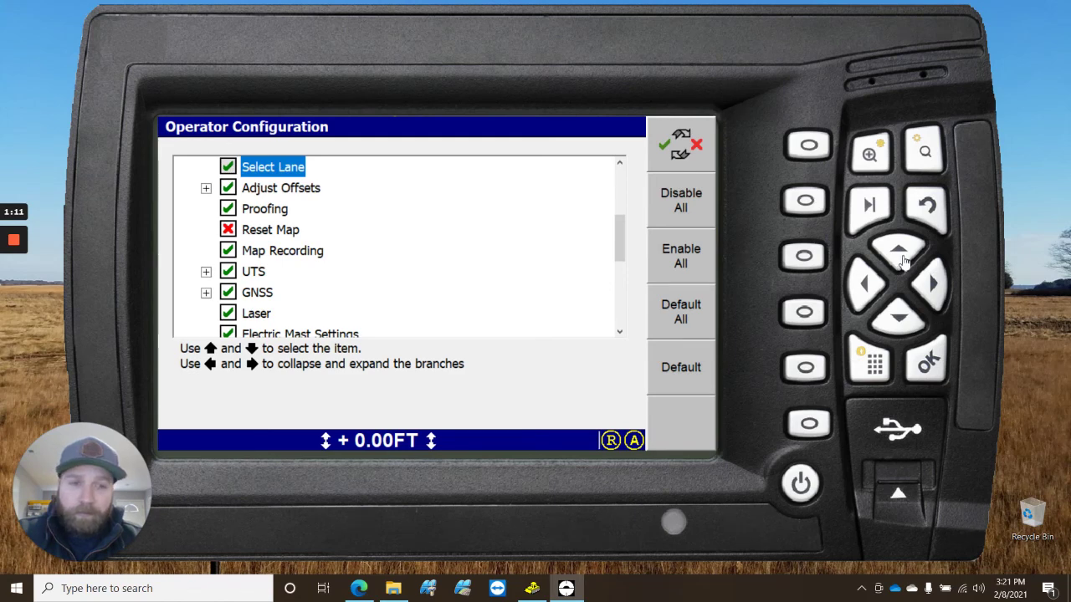
double_click(903, 263)
click(903, 263)
click(904, 262)
double_click(903, 263)
click(904, 263)
click(901, 312)
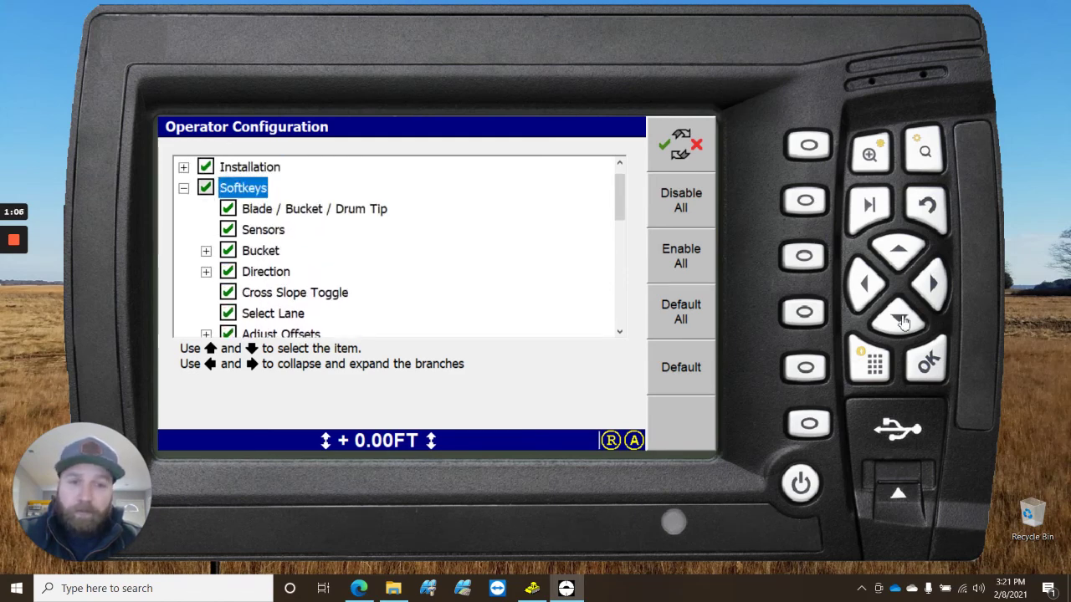
click(861, 288)
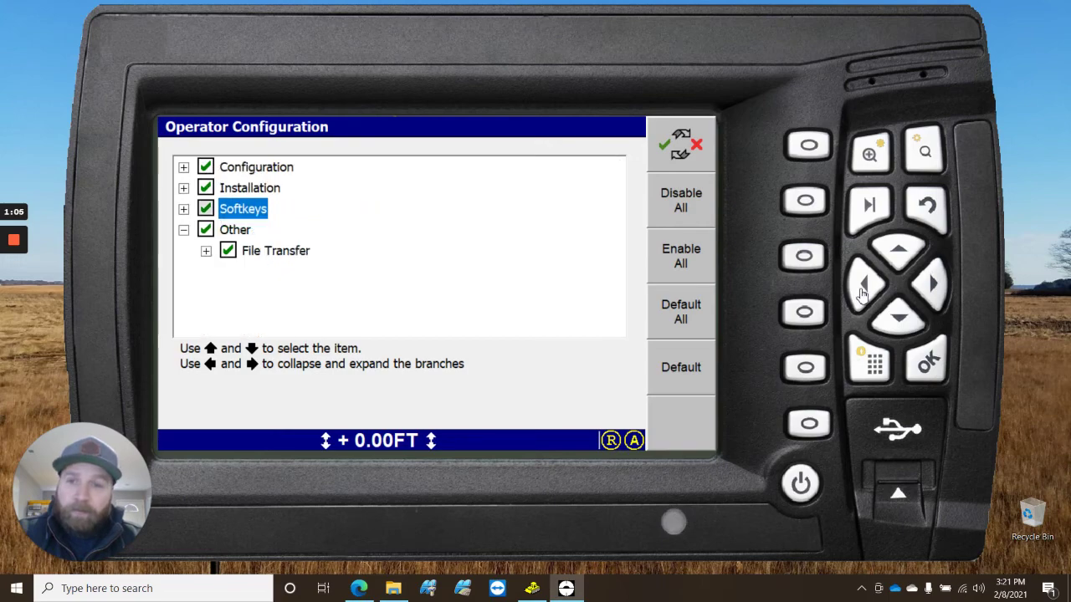
click(927, 206)
click(927, 206)
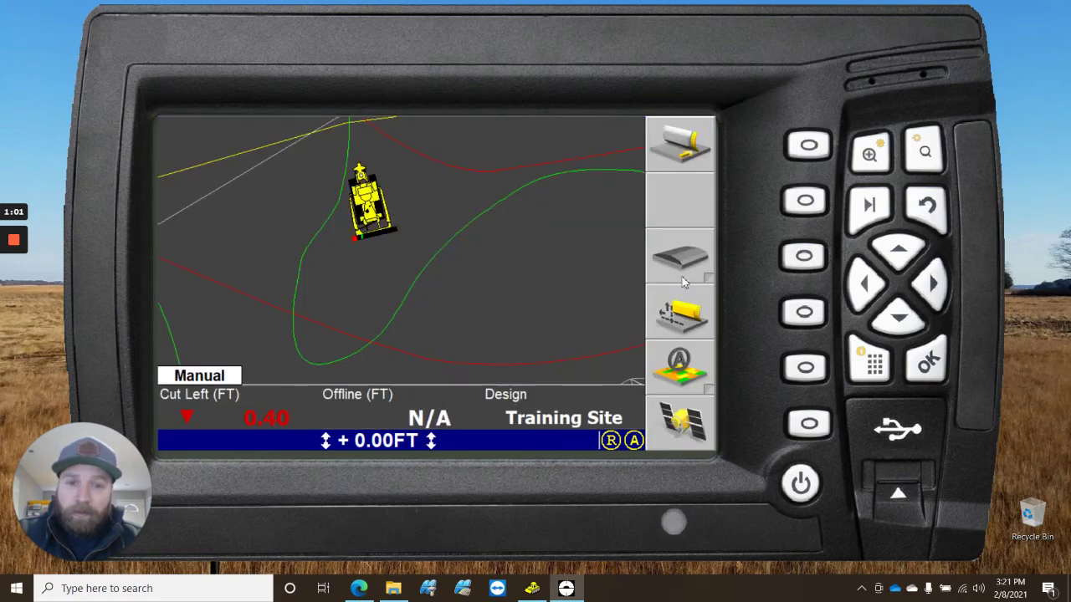